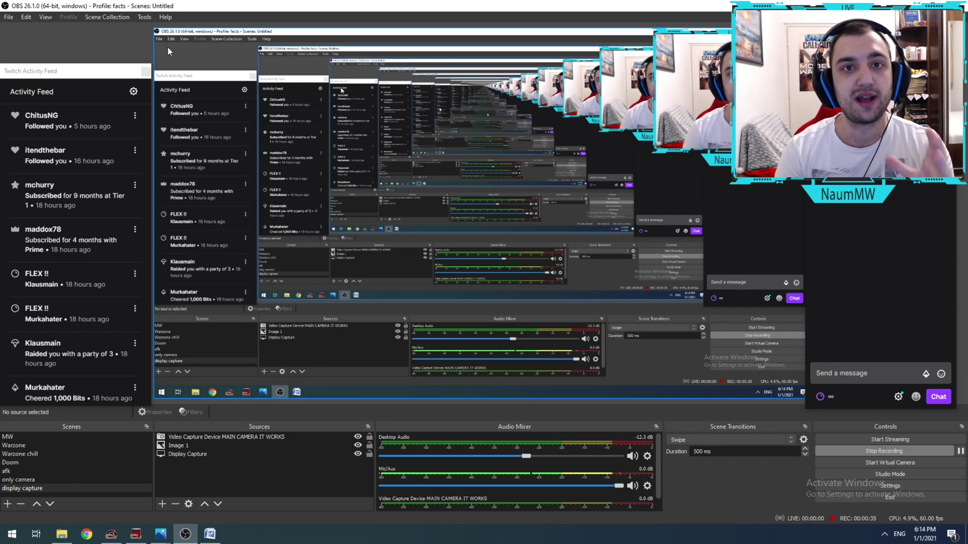
# Open the program settings and review the General options from output confirmations down to projectors, system tray and preview.
pyautogui.click(9, 18)
pyautogui.click(30, 54)
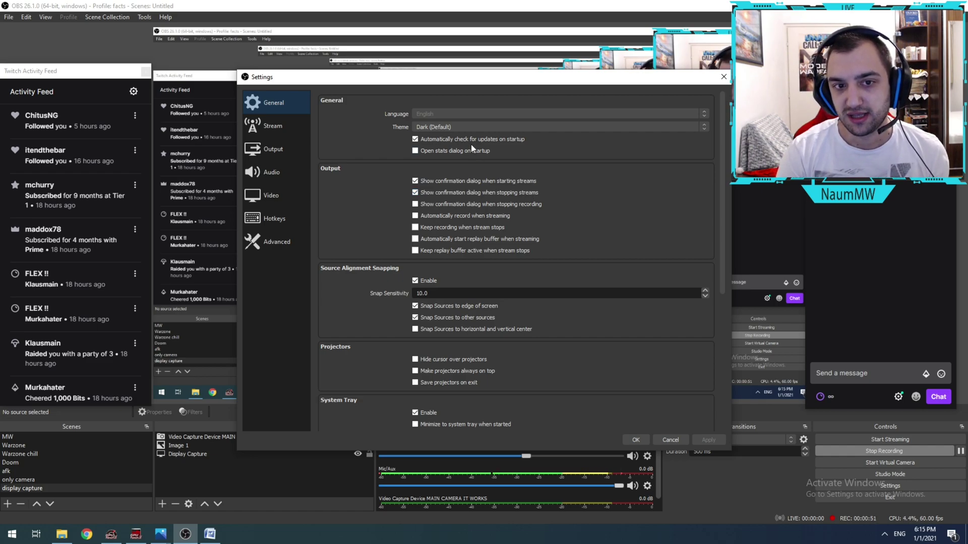
pyautogui.scroll(-2, 472, 143)
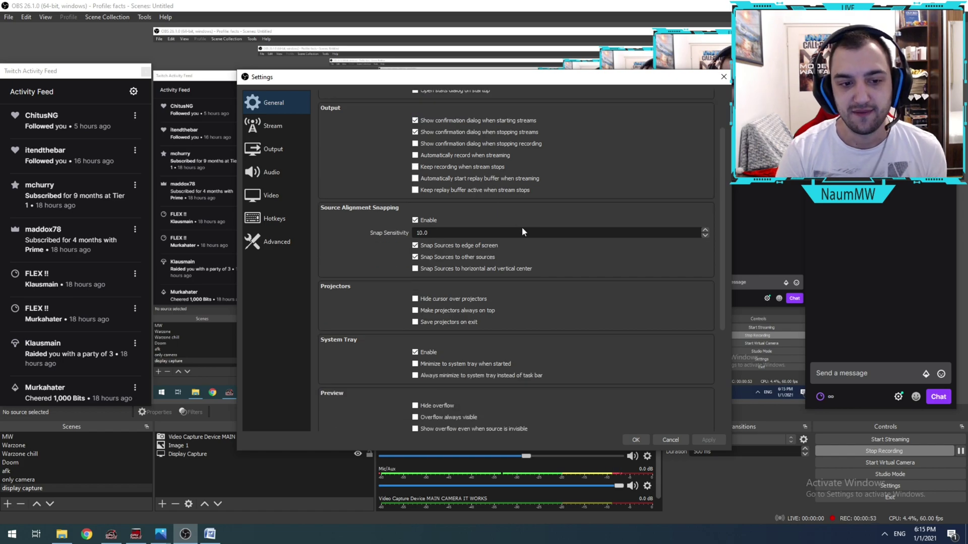
pyautogui.scroll(-2, 578, 261)
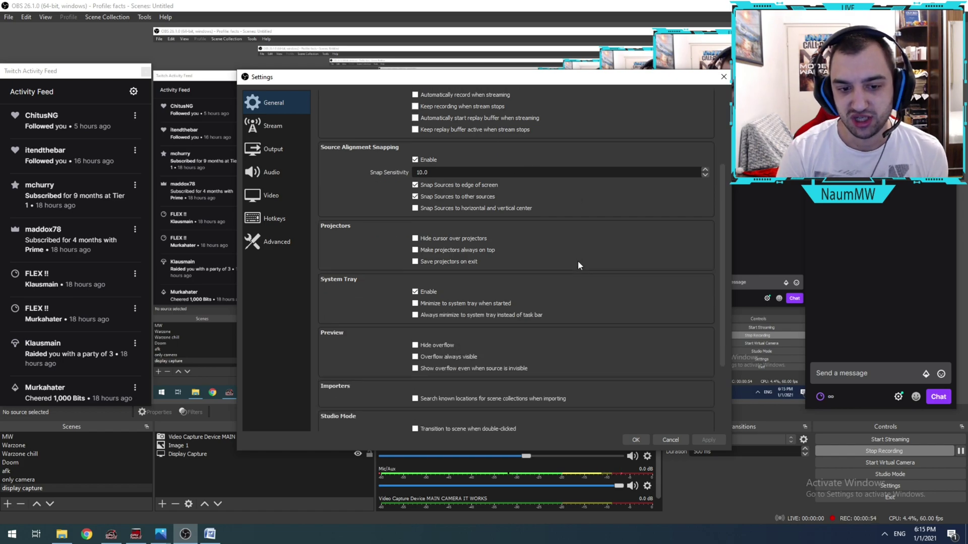
# Open the Stream settings and check the streaming service and server selections.
pyautogui.click(290, 133)
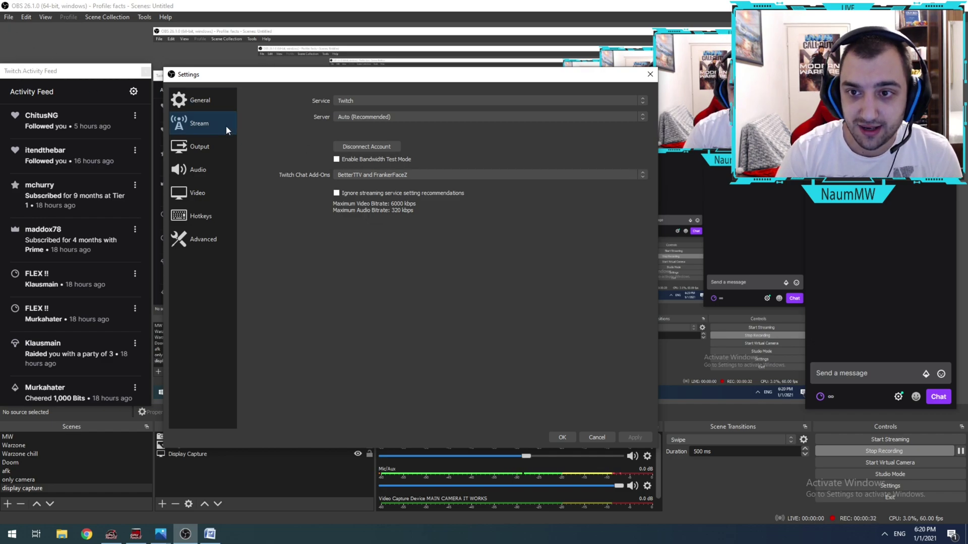
pyautogui.click(374, 101)
pyautogui.click(376, 101)
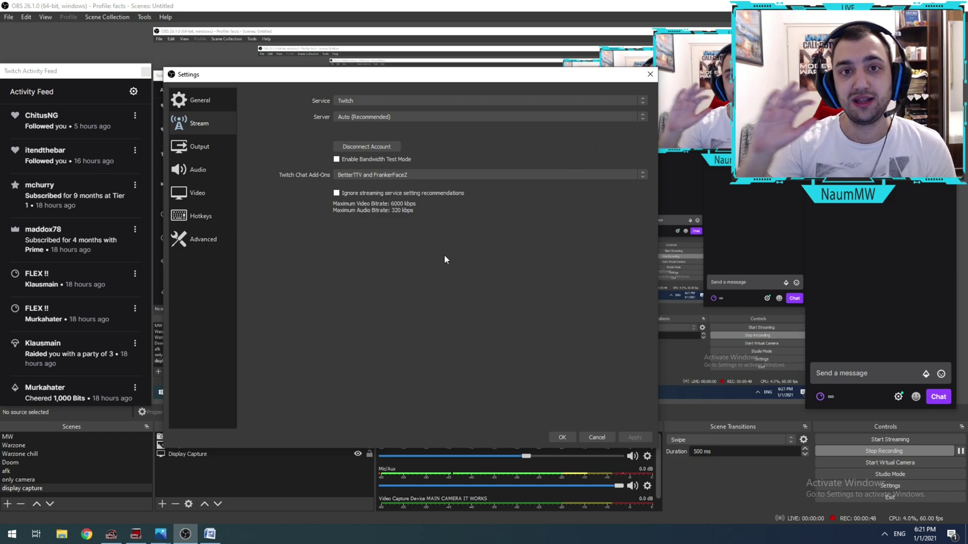
pyautogui.click(367, 117)
pyautogui.click(371, 117)
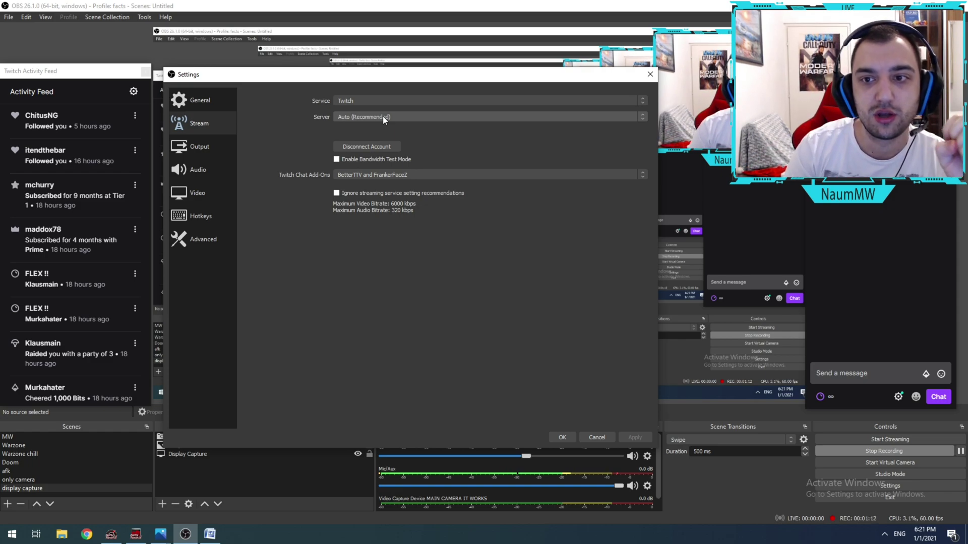
# Open the Output settings for streaming and set the keyframe interval to 0 (auto).
pyautogui.click(207, 145)
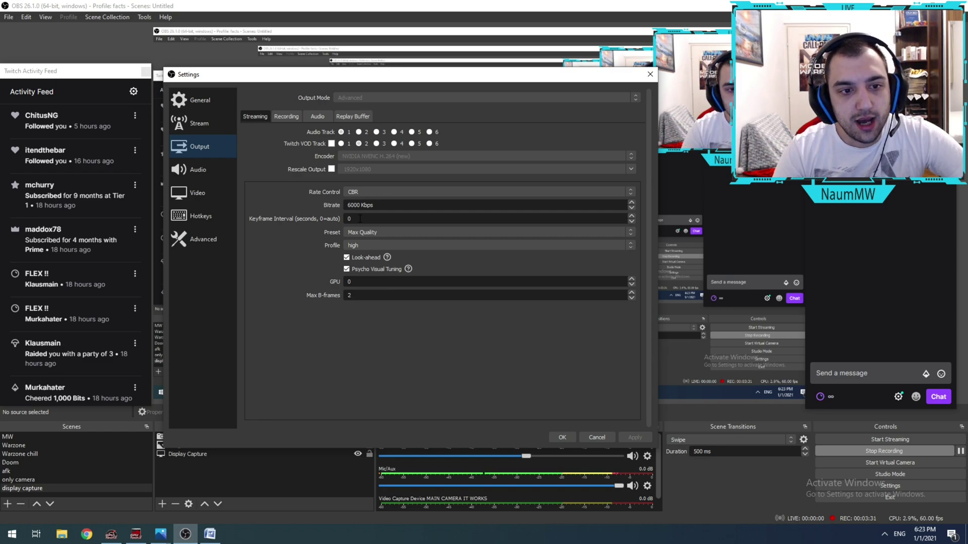
pyautogui.doubleClick(360, 219)
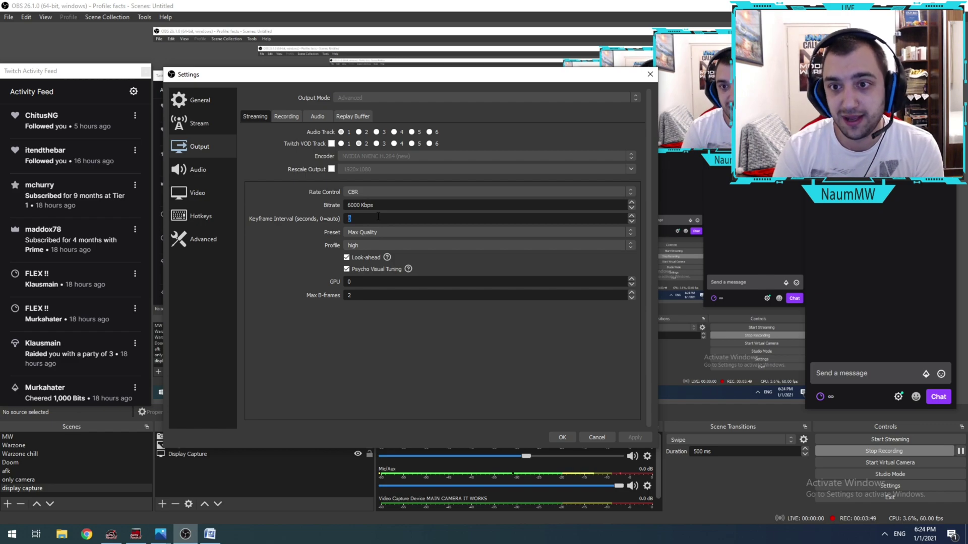
pyautogui.write('0')
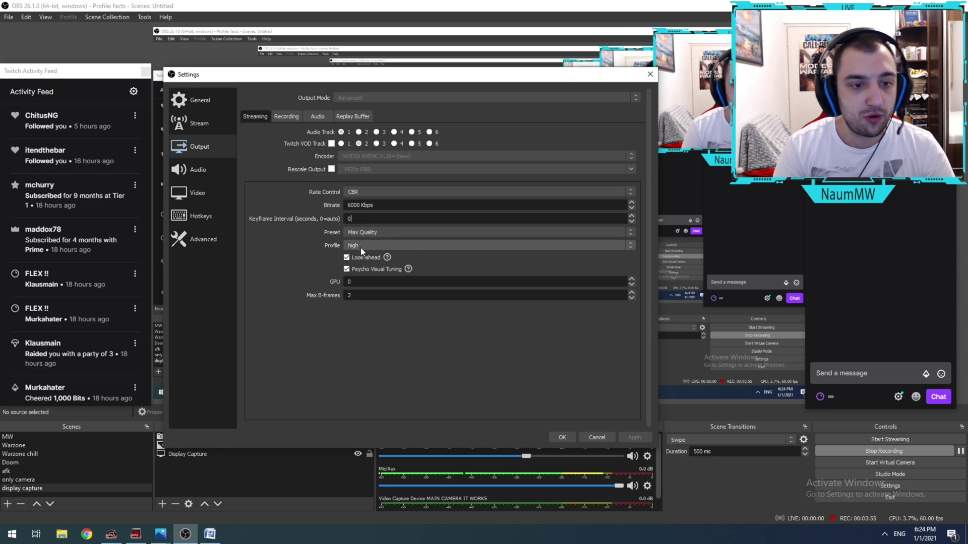
# Examine the streaming encoder's preset choices and its GPU, max B-frames, Psycho Visual Tuning and Look-ahead settings.
pyautogui.click(386, 234)
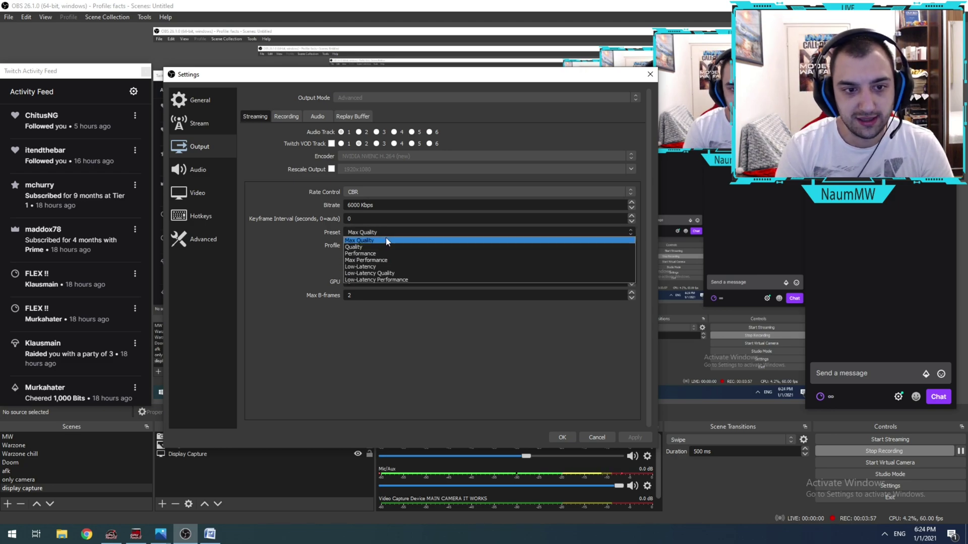
pyautogui.click(290, 261)
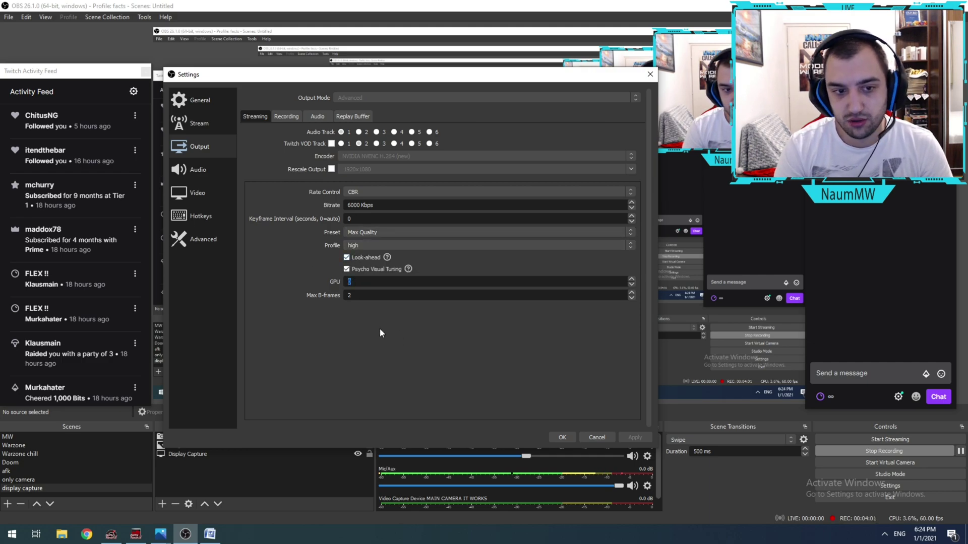
pyautogui.doubleClick(354, 283)
pyautogui.click(357, 283)
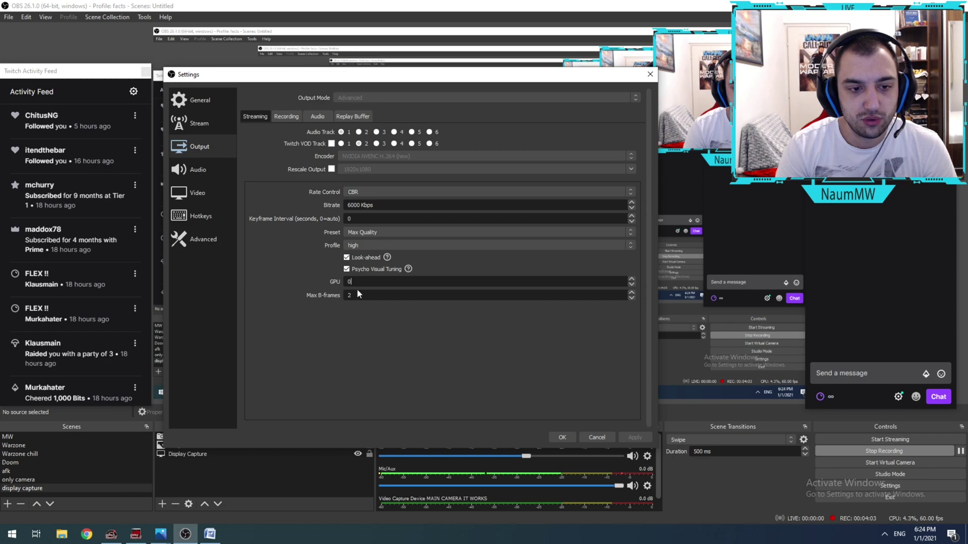
pyautogui.click(355, 298)
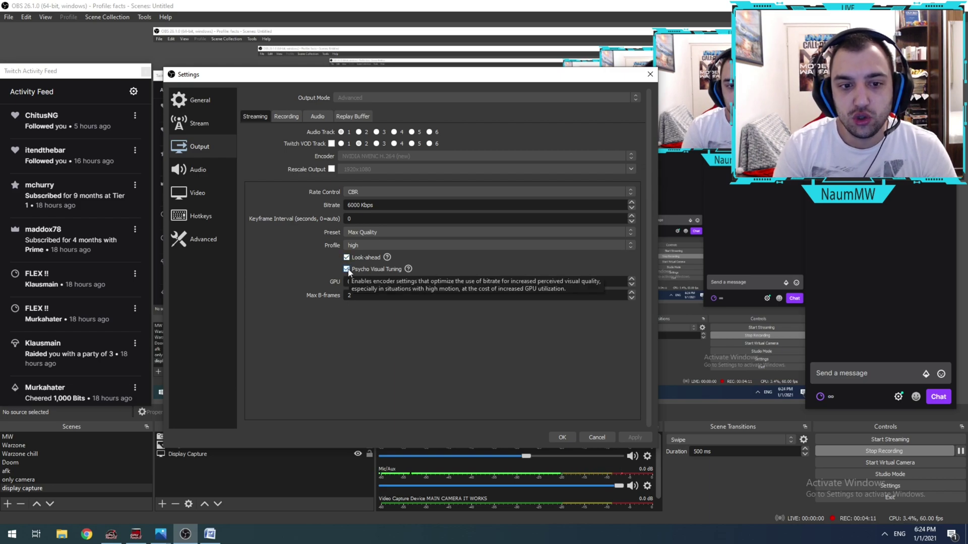
pyautogui.moveTo(388, 259)
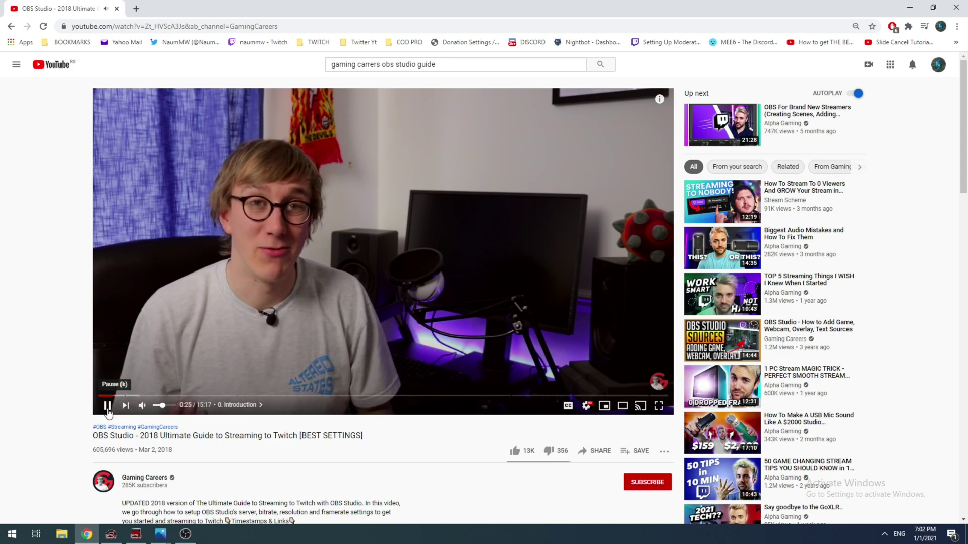
# Pause the Gaming Careers OBS Studio guide video on YouTube.
pyautogui.click(108, 406)
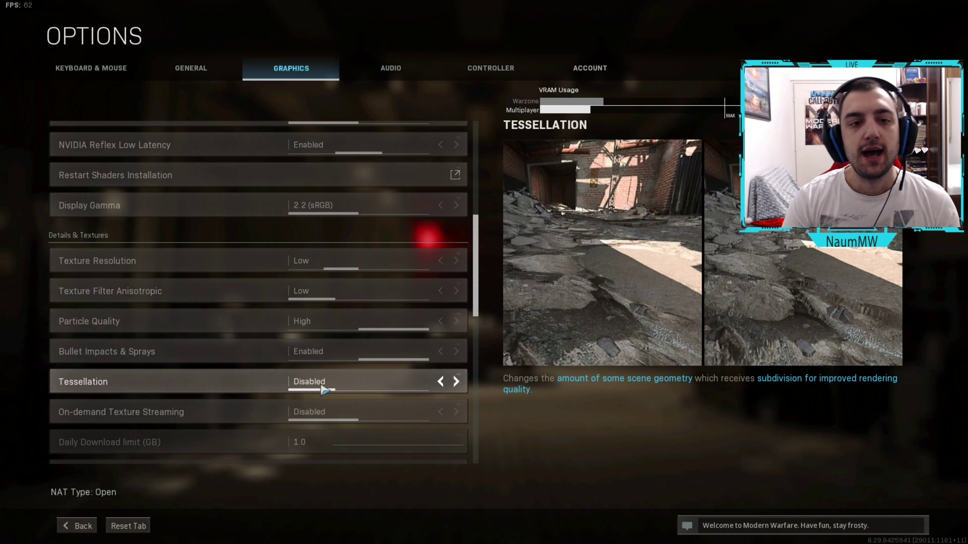
# Review the Modern Warfare graphics options, covering display, details and textures, and shadow and lighting.
pyautogui.scroll(10, 318, 388)
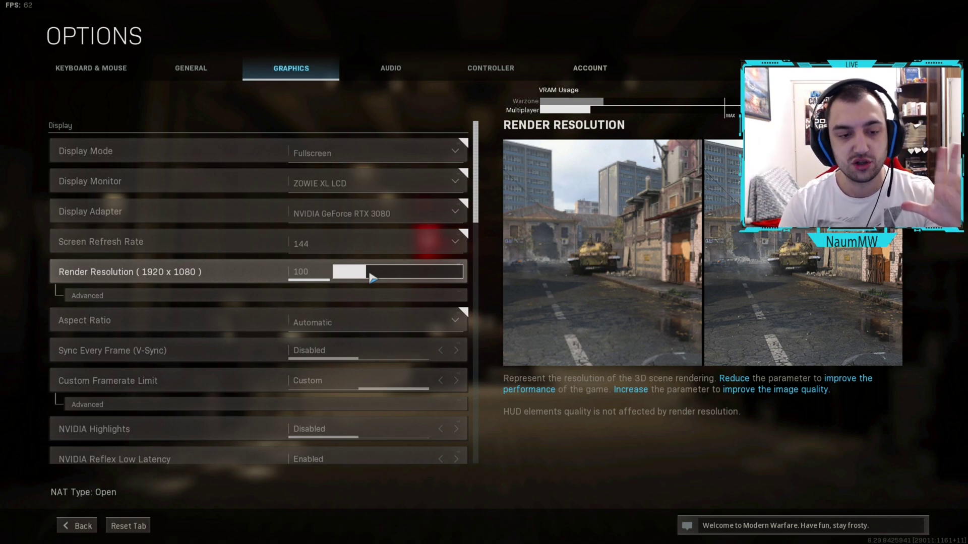
pyautogui.scroll(-8, 353, 280)
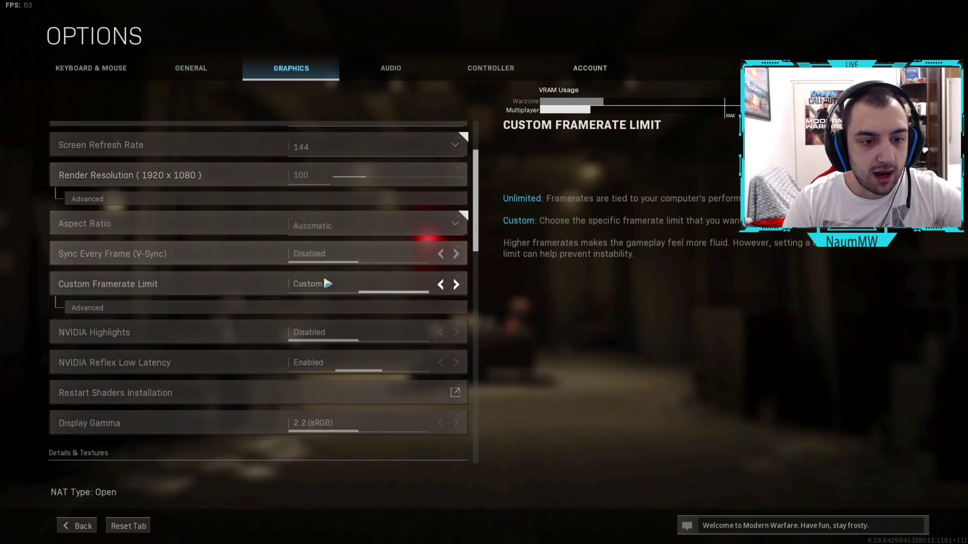
pyautogui.scroll(-2, 363, 298)
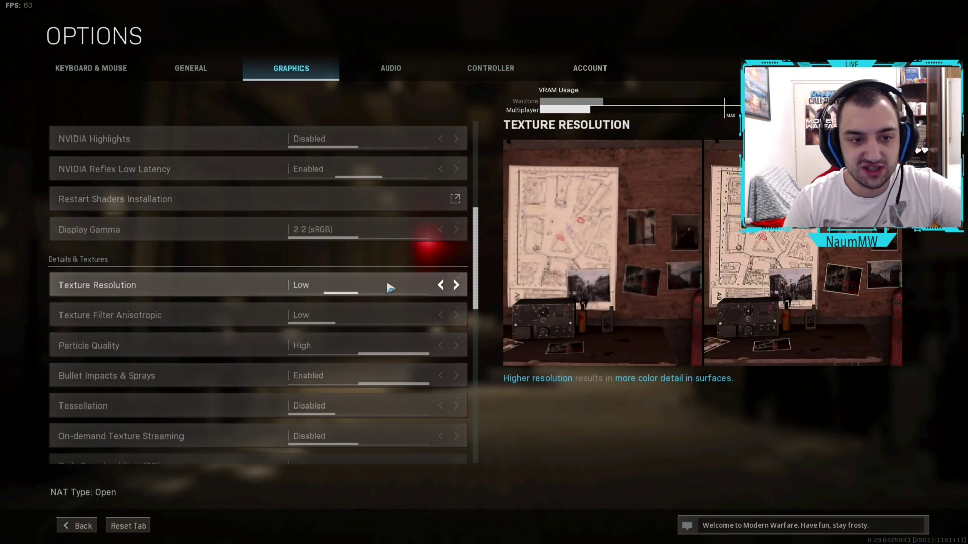
pyautogui.scroll(-1, 365, 270)
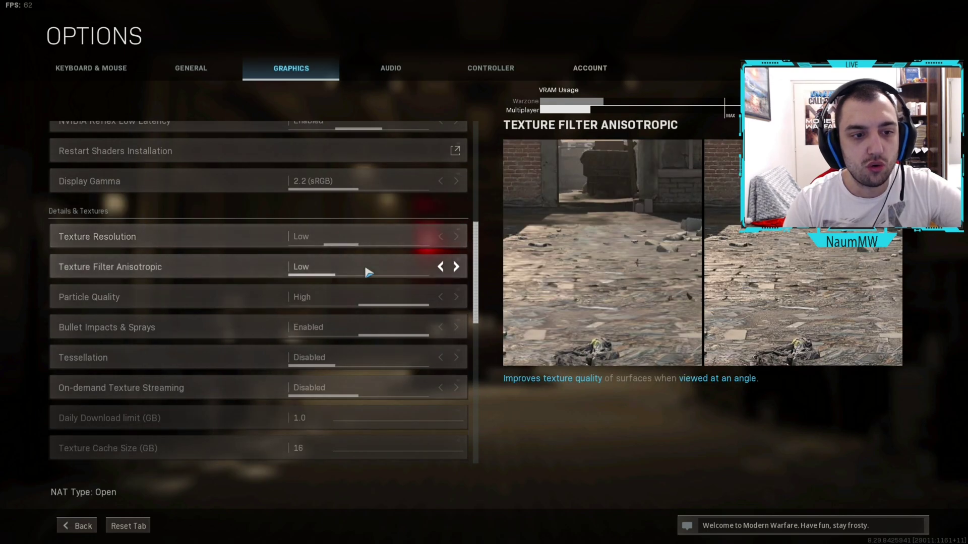
pyautogui.scroll(-1, 385, 310)
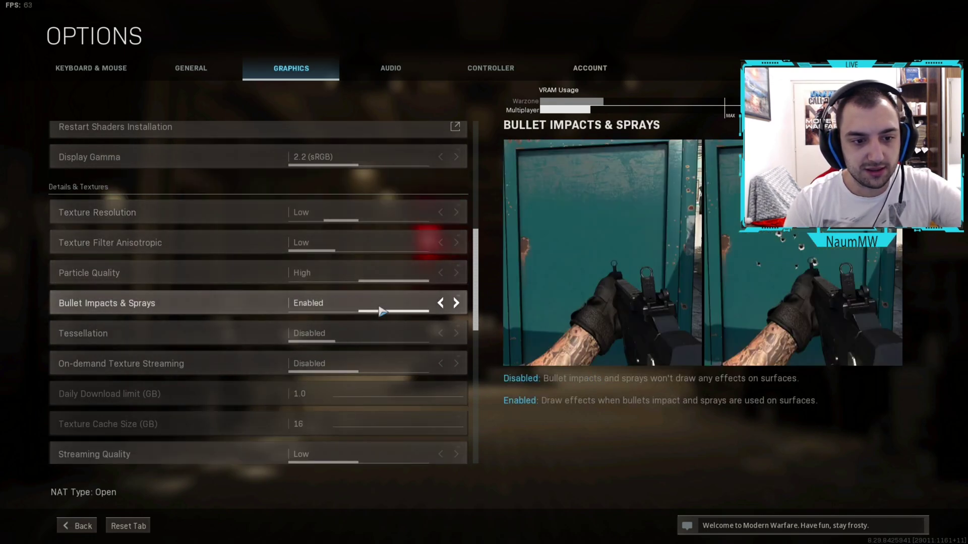
pyautogui.scroll(-5, 385, 302)
pyautogui.scroll(-6, 384, 297)
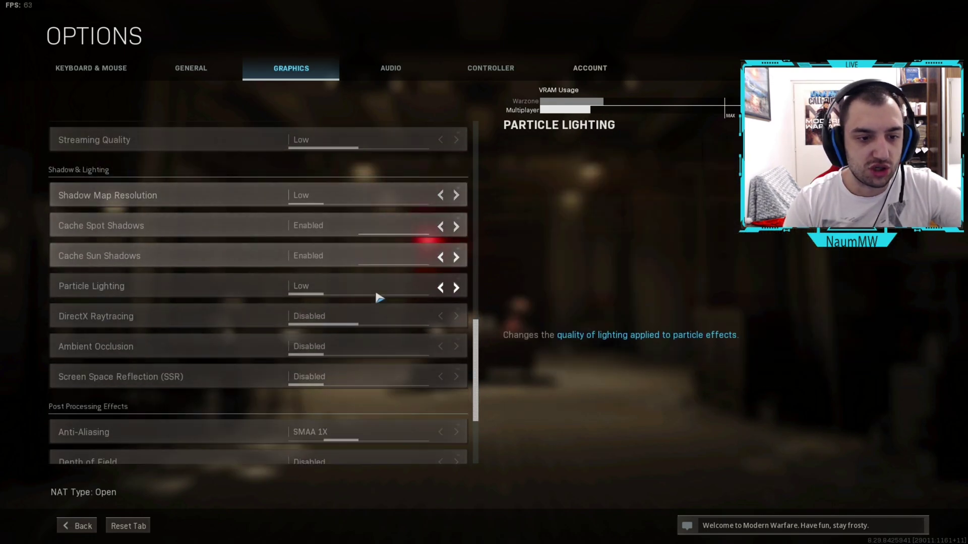
pyautogui.scroll(-1, 367, 284)
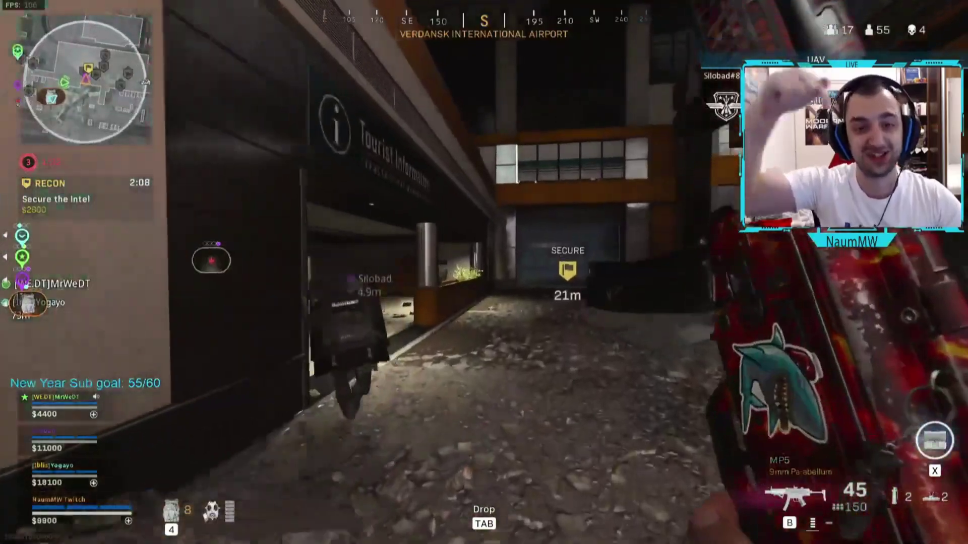
pyautogui.press('1')
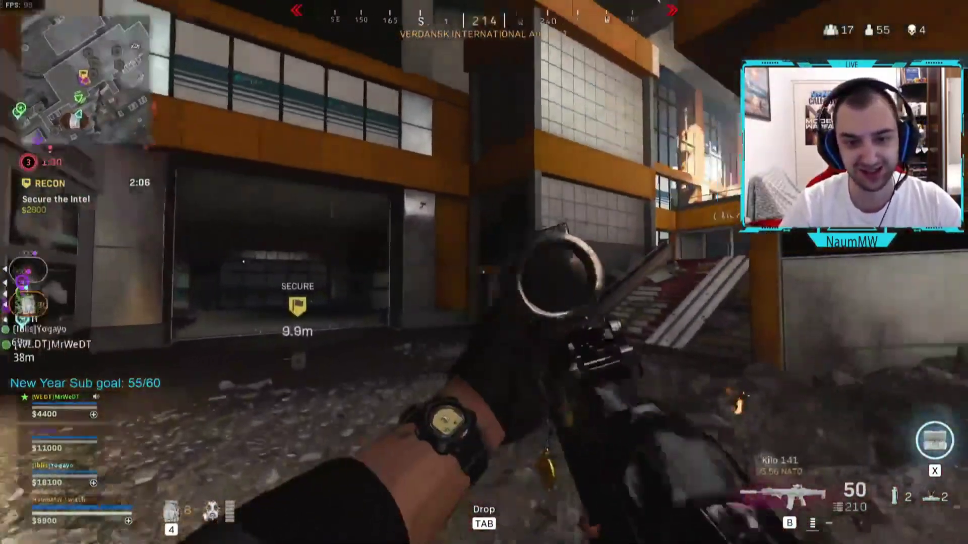
pyautogui.press('w')
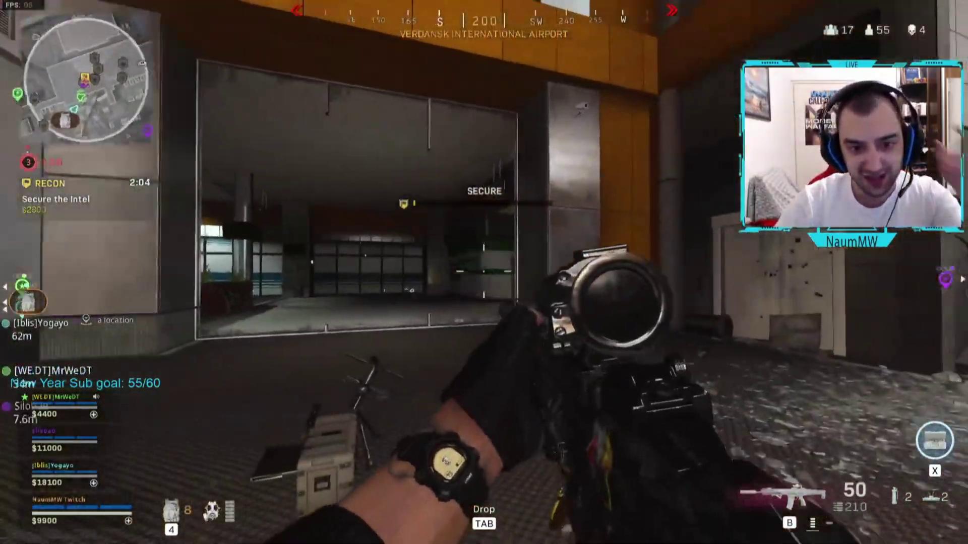
pyautogui.press('w')
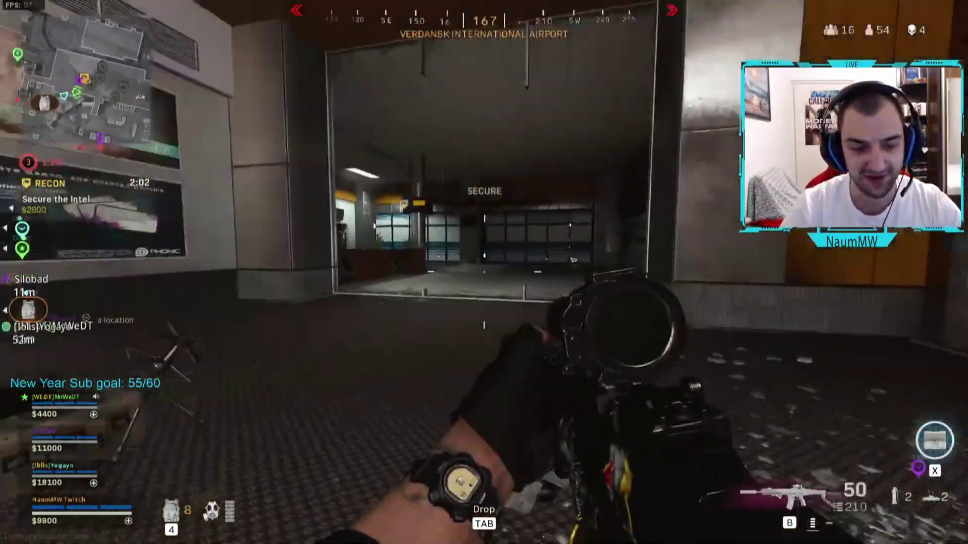
pyautogui.press('w')
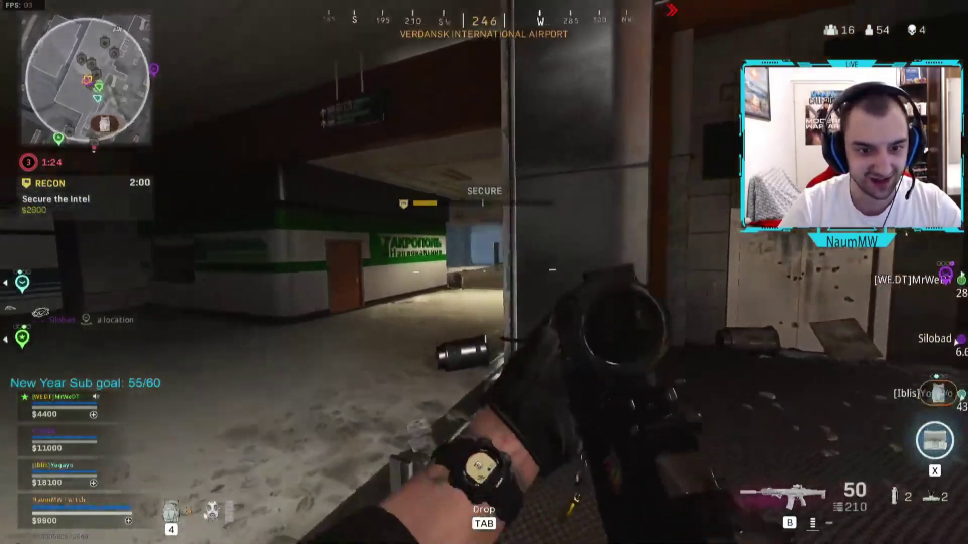
pyautogui.press('w')
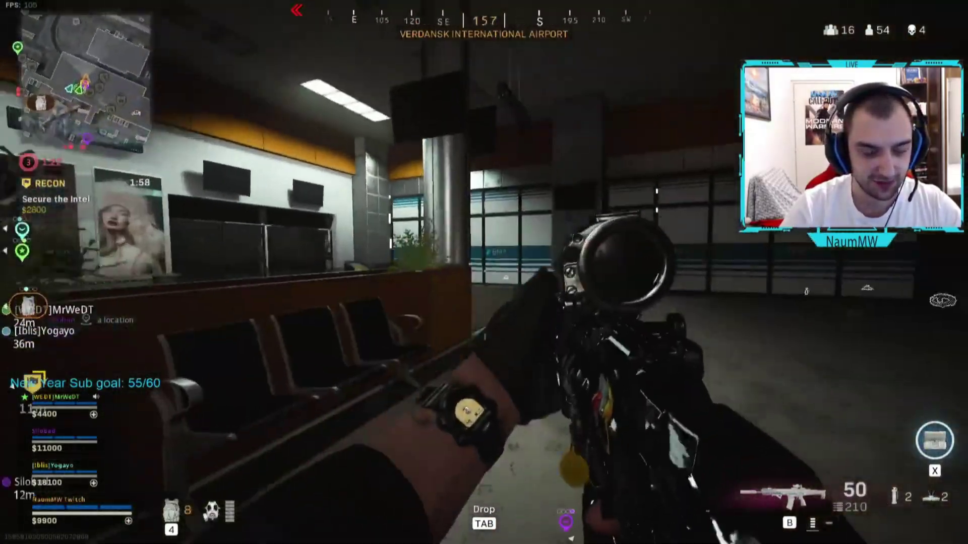
pyautogui.press('2')
pyautogui.press('w')
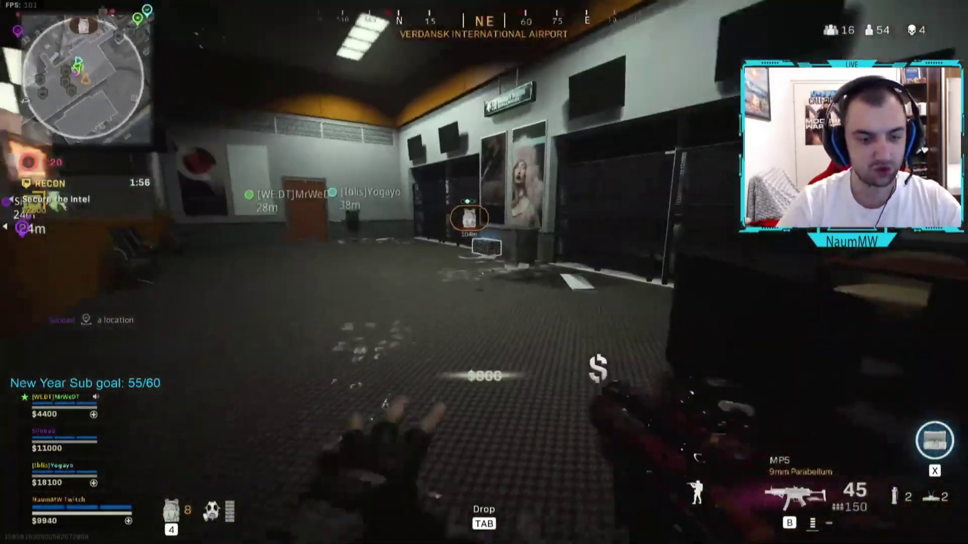
pyautogui.press('w')
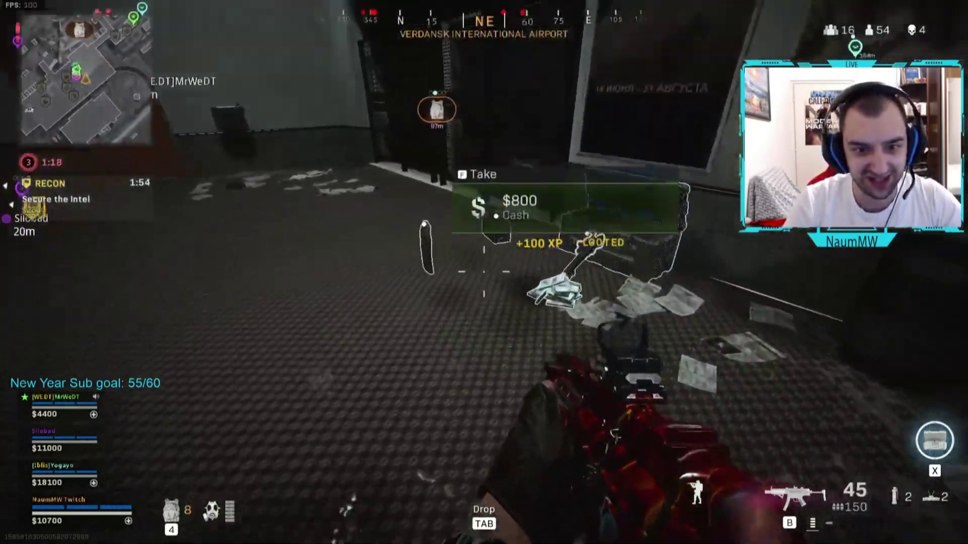
pyautogui.press('f')
pyautogui.press('f')
pyautogui.press('1')
pyautogui.press('w')
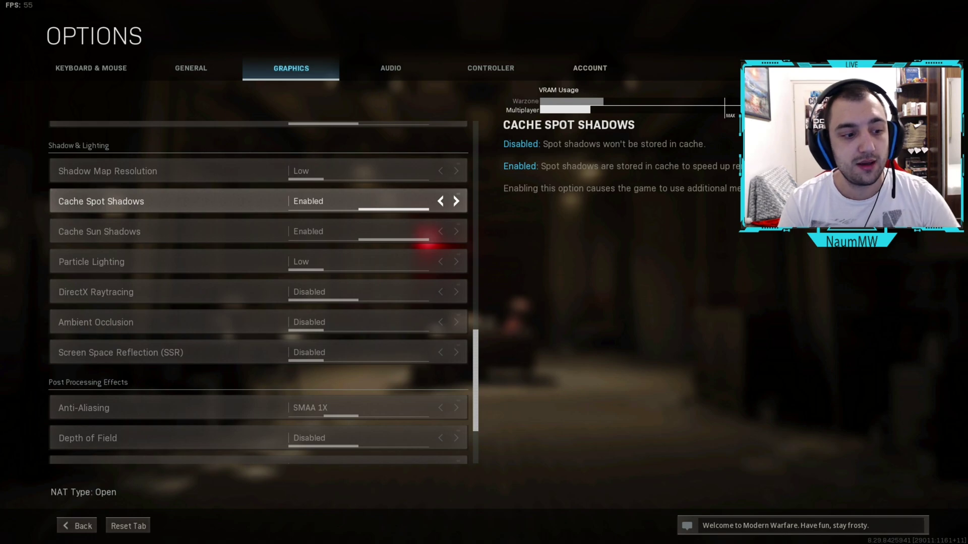
# Switch from the game to OBS Studio and review the Video resolution and frame rate settings and the streaming Output settings.
pyautogui.hotkey('alt', 'Tab')
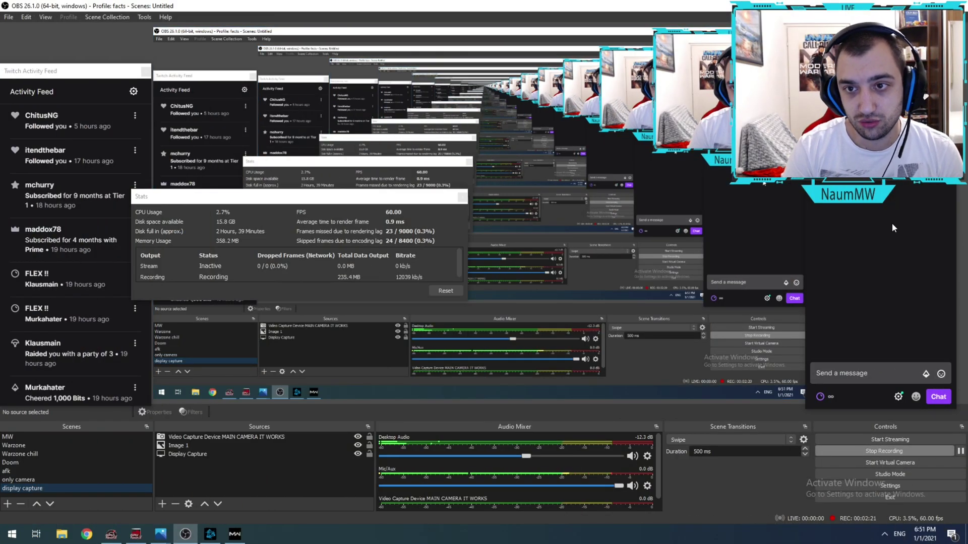
pyautogui.click(8, 17)
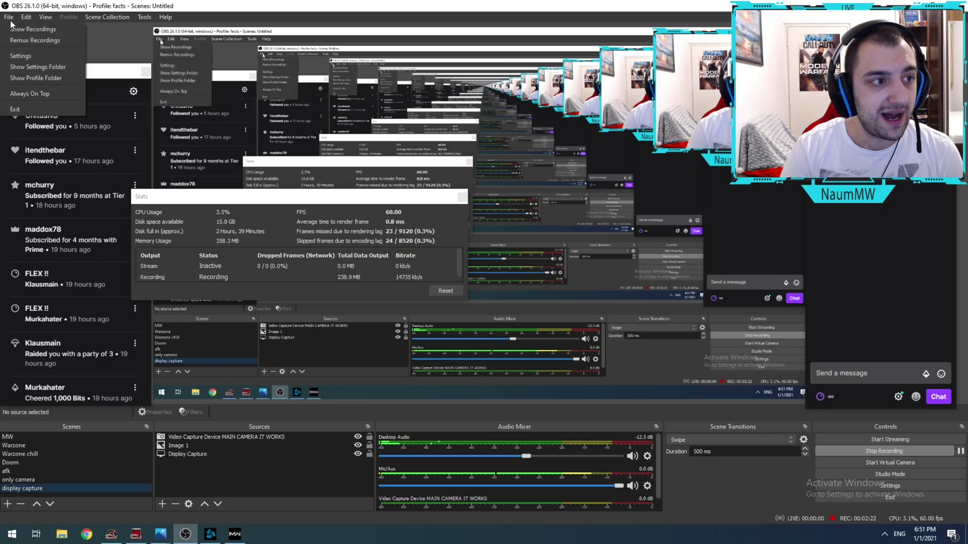
pyautogui.click(20, 55)
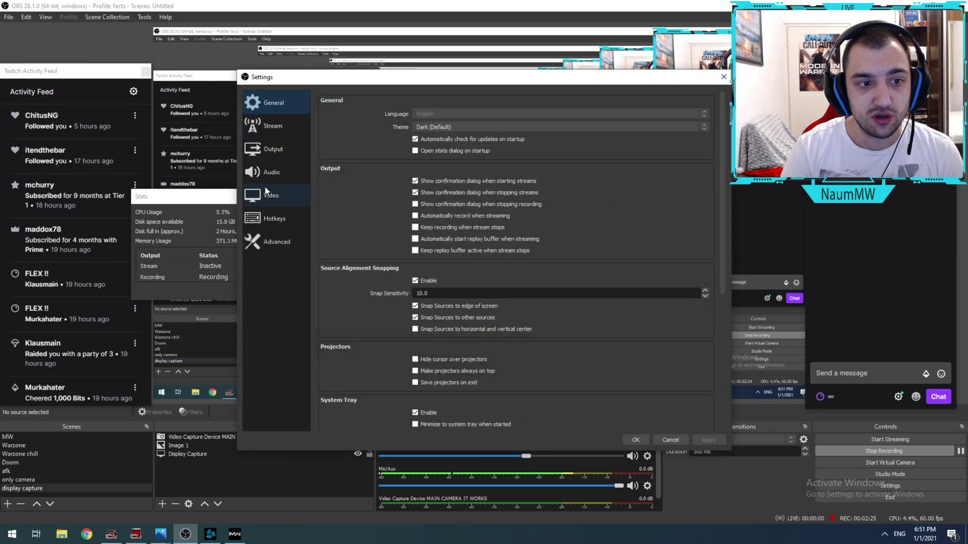
pyautogui.click(266, 191)
pyautogui.moveTo(552, 80); pyautogui.dragTo(680, 155)
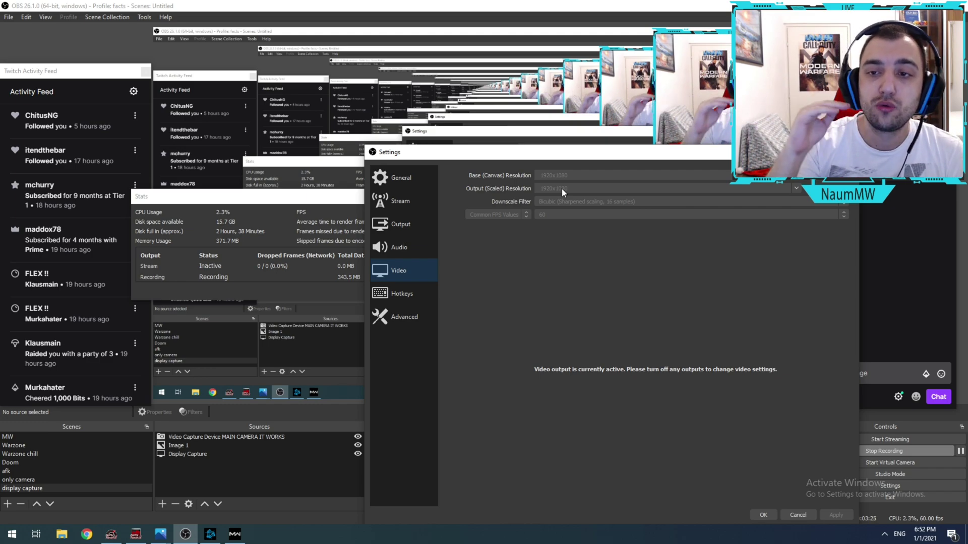
pyautogui.click(400, 227)
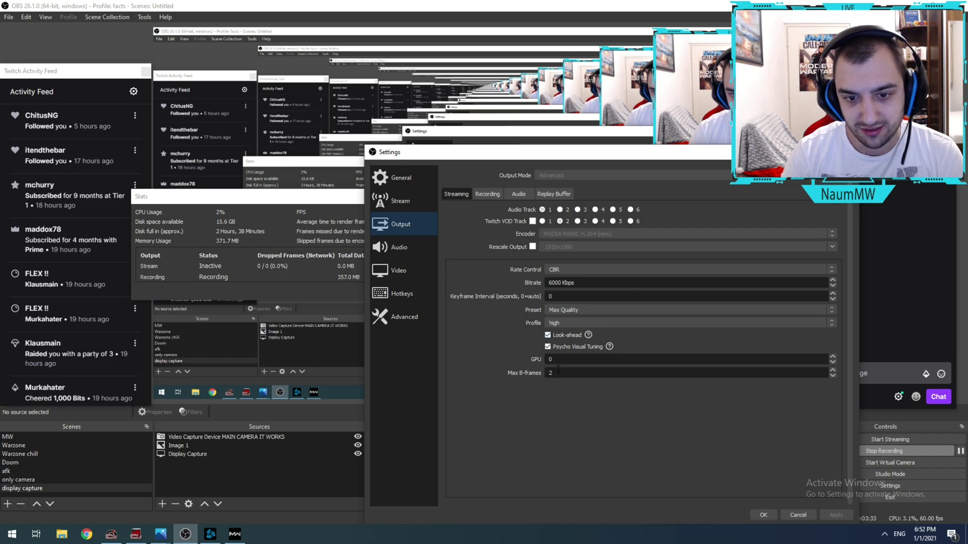
# Review the streaming encoder's Psycho Visual Tuning option and the Video resolution settings, and close the settings with OK.
pyautogui.click(547, 347)
pyautogui.click(547, 347)
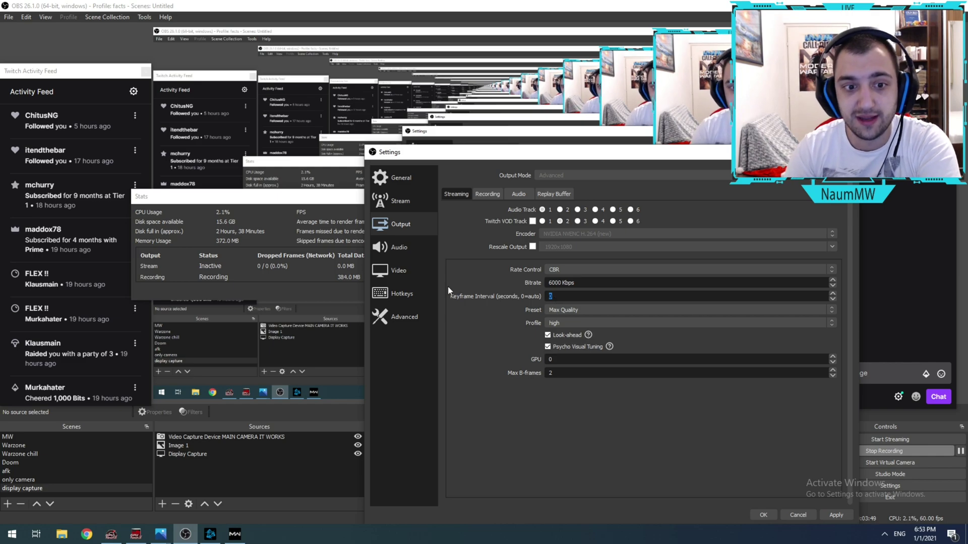
pyautogui.click(406, 275)
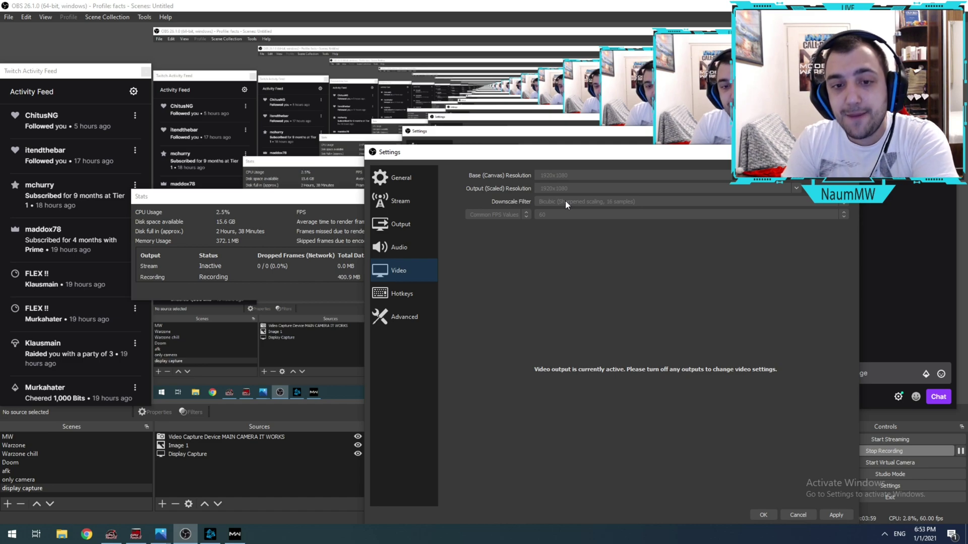
pyautogui.click(415, 228)
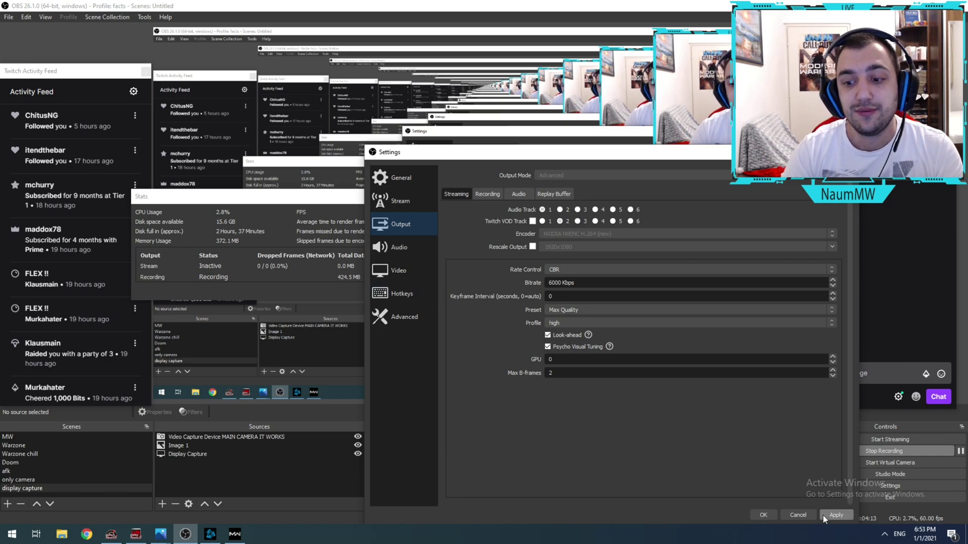
pyautogui.click(763, 516)
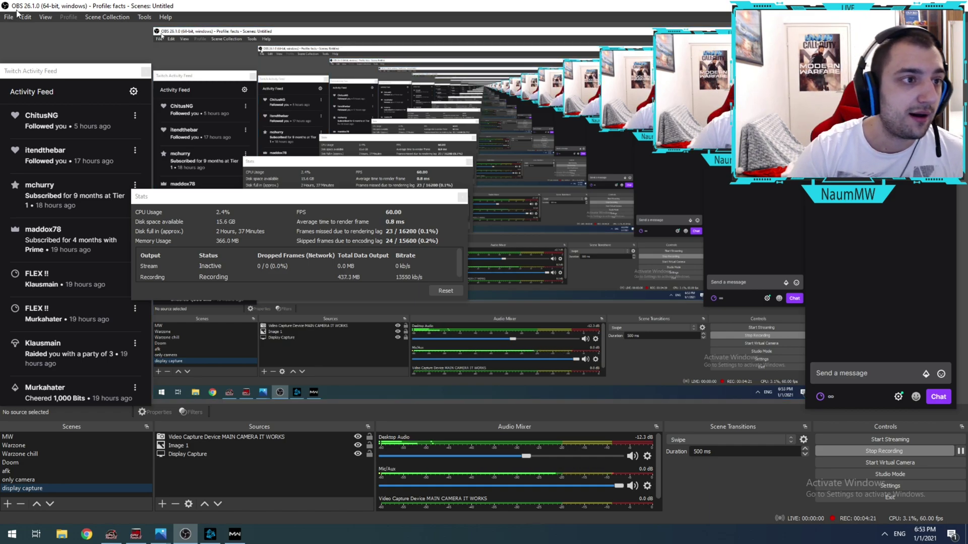
# Locate the Stats dock among the available docks and examine rendering lag, encoding lag and dropped frames in the Stats window.
pyautogui.click(45, 17)
pyautogui.moveTo(83, 45)
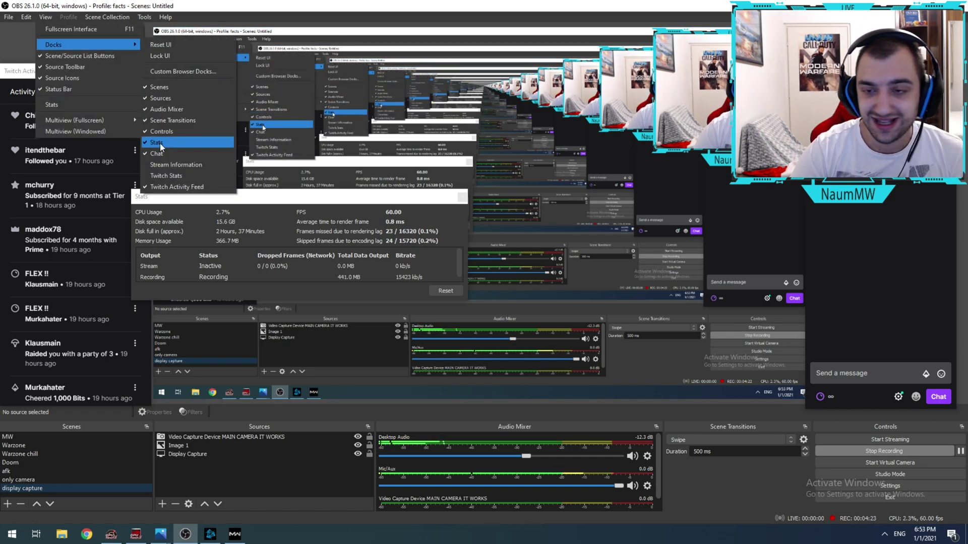
pyautogui.click(340, 246)
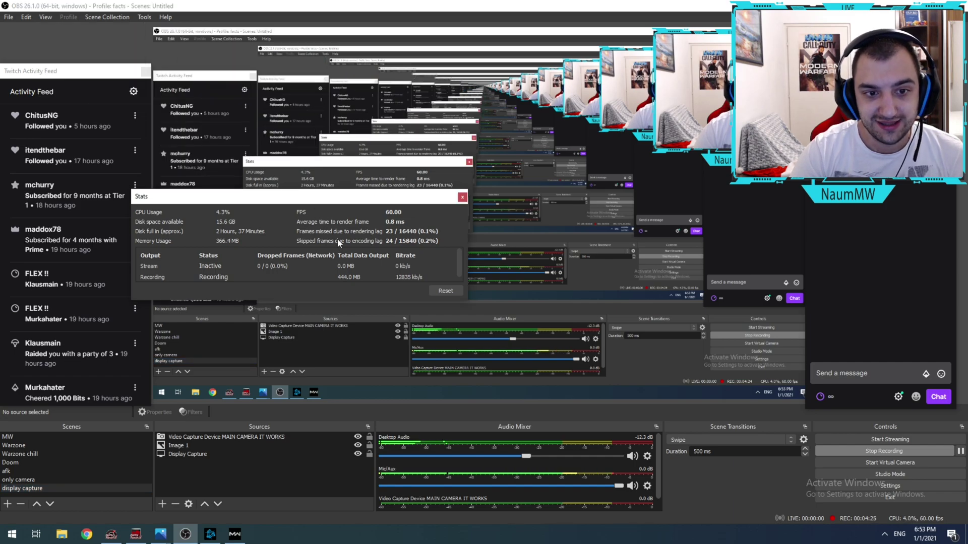
pyautogui.moveTo(353, 197); pyautogui.dragTo(346, 193)
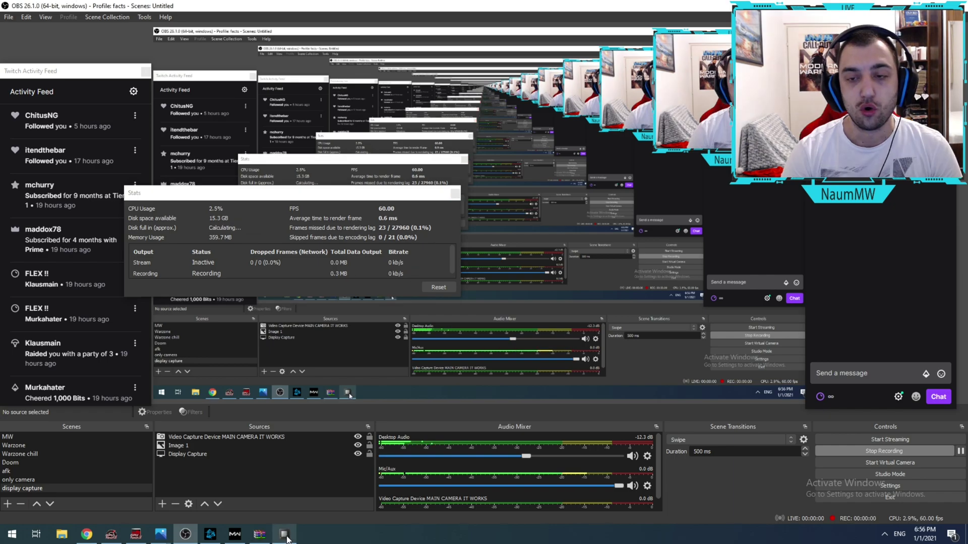
# Switch to Open Hardware Monitor and examine the CPU core loads, memory use and the graphics card's temperature, load and memory.
pyautogui.click(285, 536)
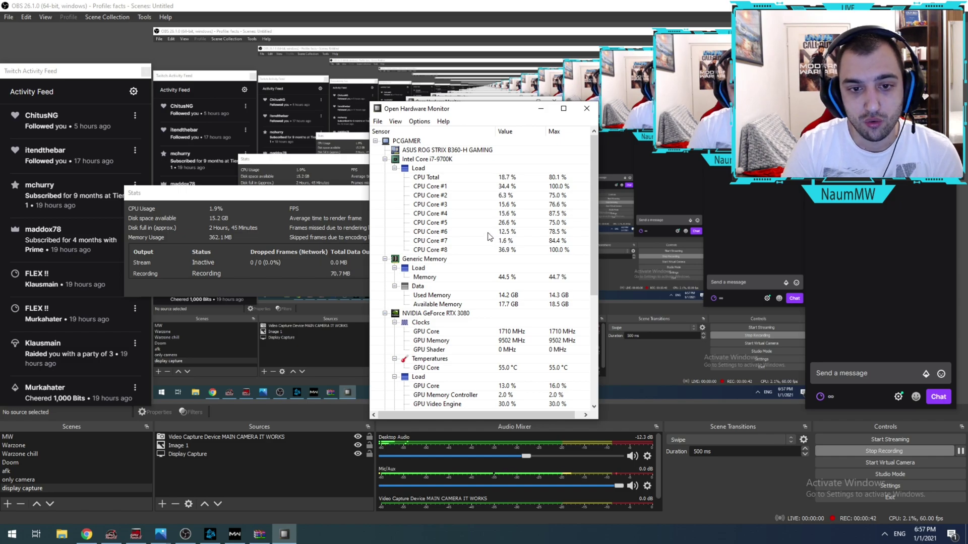
pyautogui.scroll(-1, 474, 216)
pyautogui.scroll(1, 499, 226)
pyautogui.scroll(-1, 507, 220)
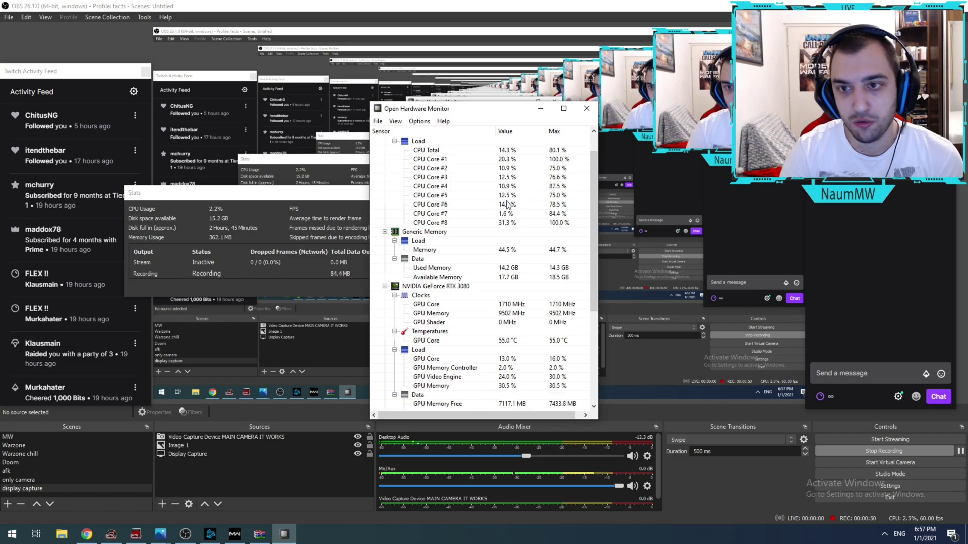
pyautogui.scroll(-3, 501, 200)
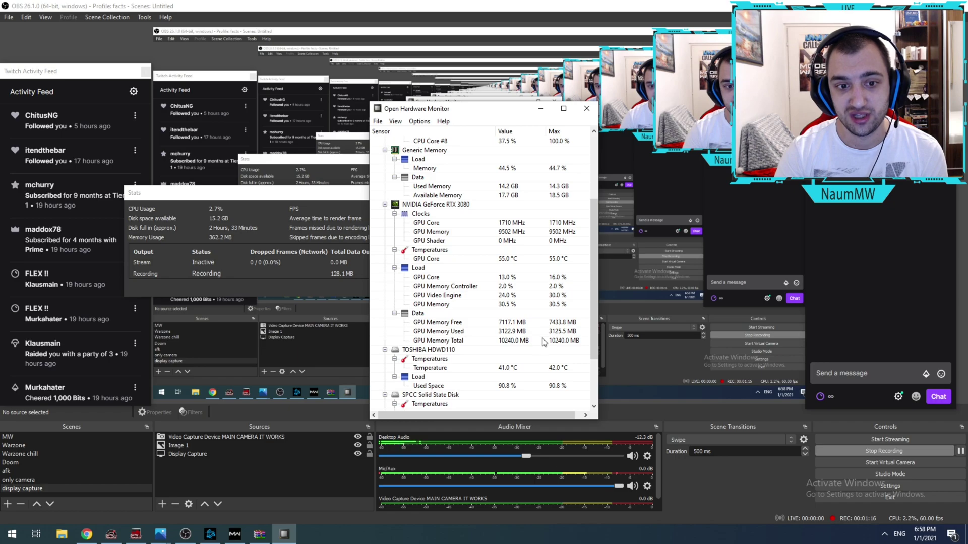
pyautogui.scroll(2, 534, 302)
pyautogui.scroll(-2, 517, 275)
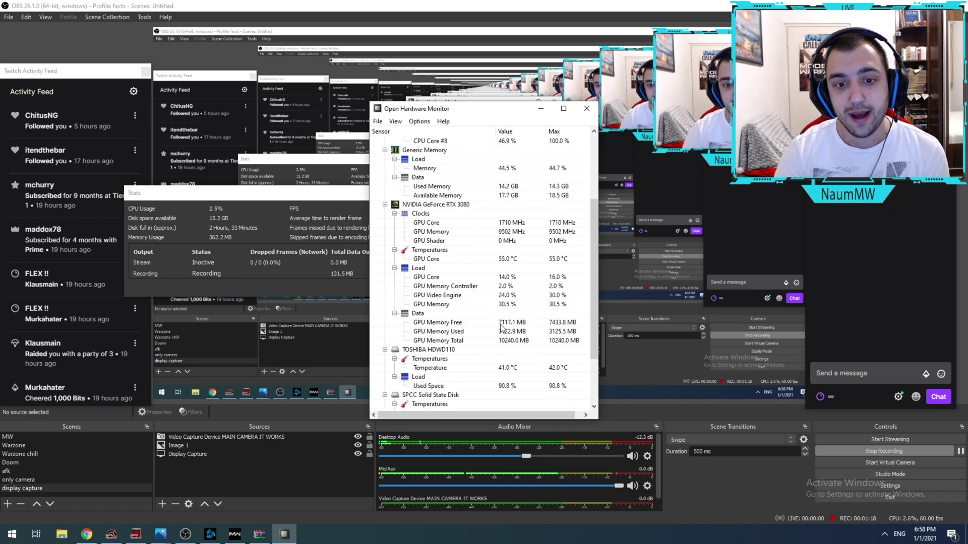
pyautogui.scroll(2, 518, 338)
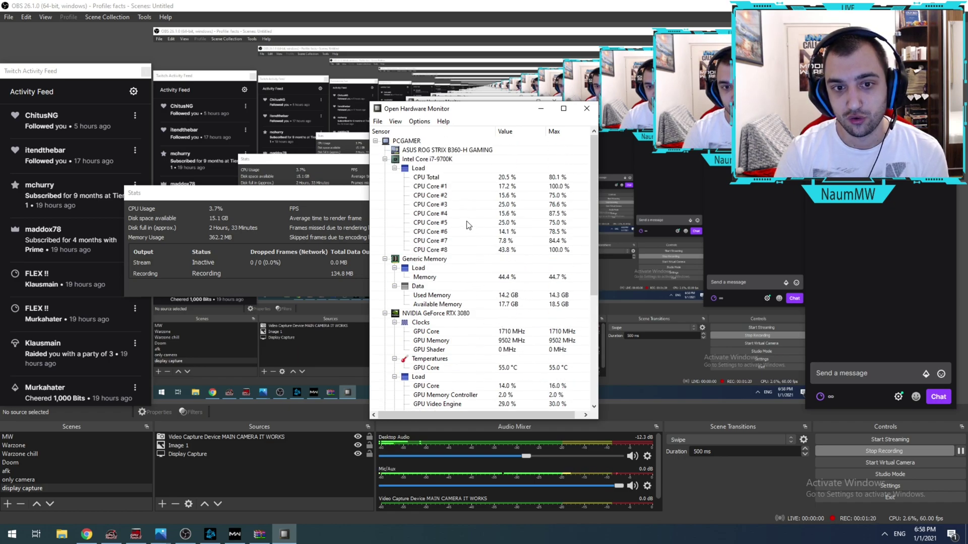
pyautogui.scroll(-2, 534, 317)
pyautogui.scroll(-1, 540, 311)
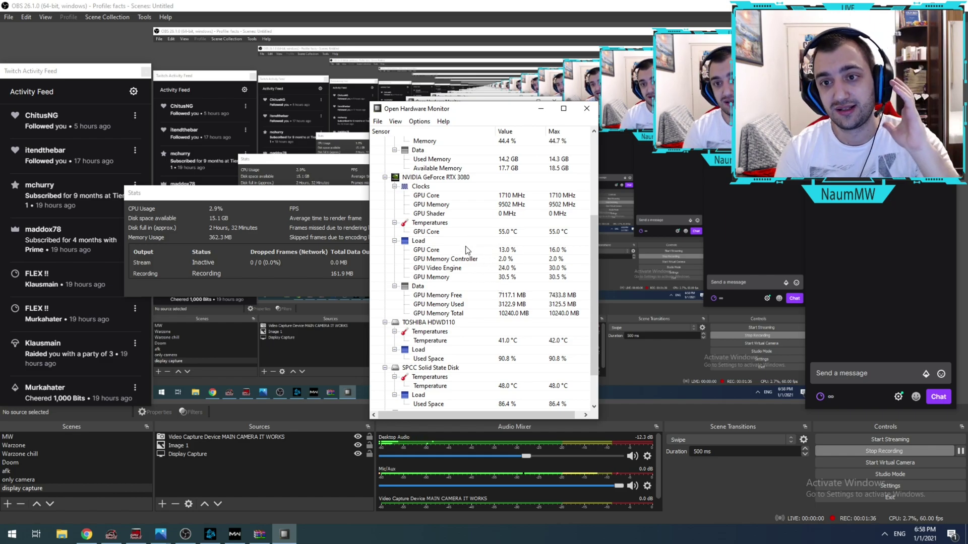
# Switch to the Twitch stream recording in Chrome and examine its skipped frames and the advanced player option for Video Stats.
pyautogui.hotkey('alt', 'Tab')
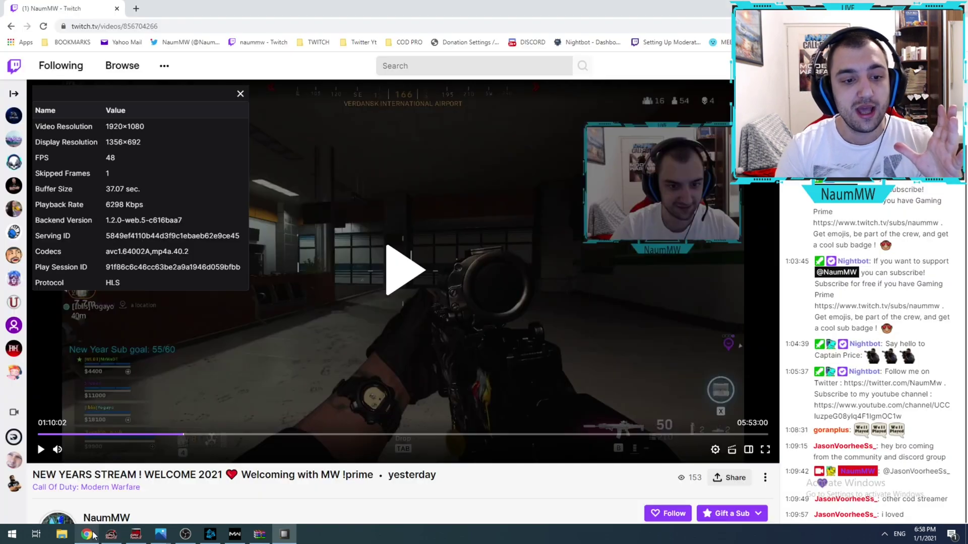
pyautogui.scroll(-1, 528, 376)
pyautogui.scroll(1, 527, 376)
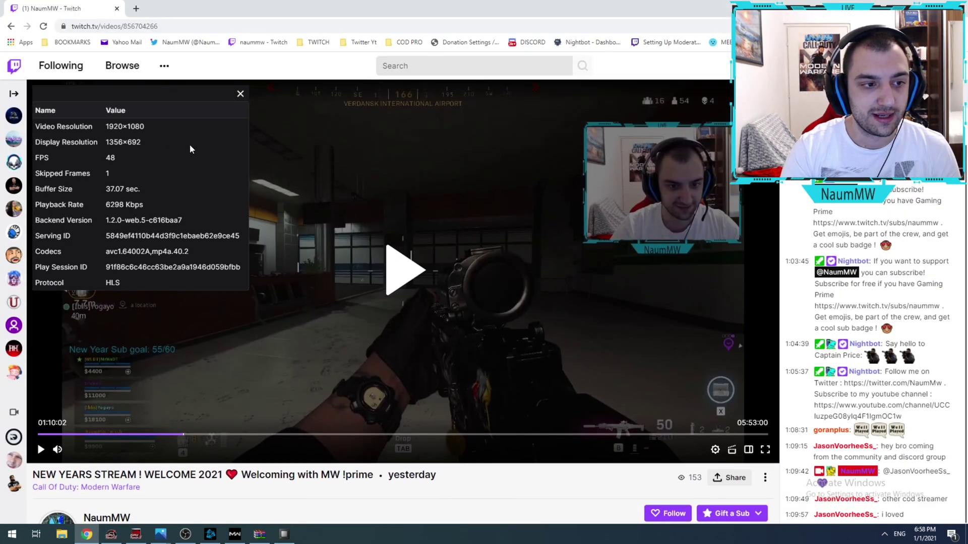
pyautogui.doubleClick(116, 177)
pyautogui.click(715, 450)
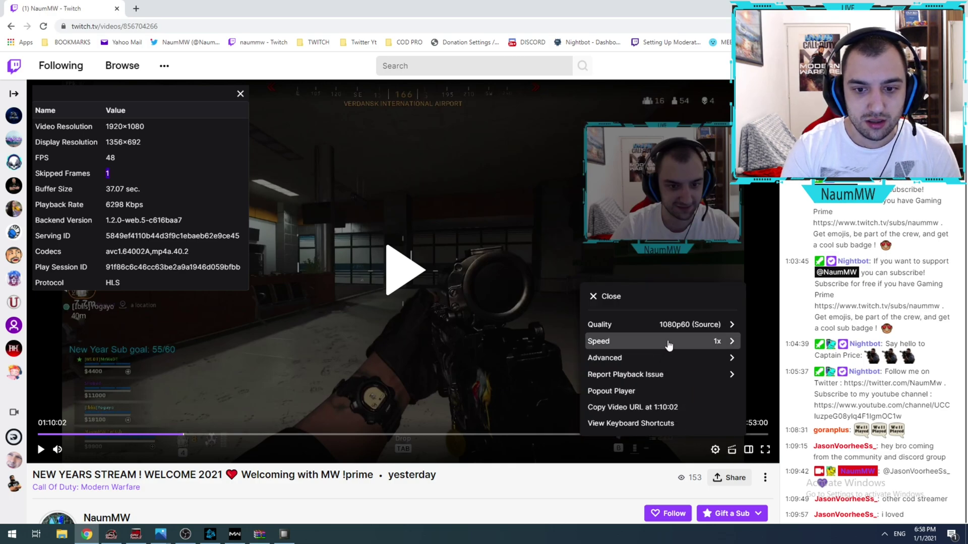
pyautogui.click(673, 357)
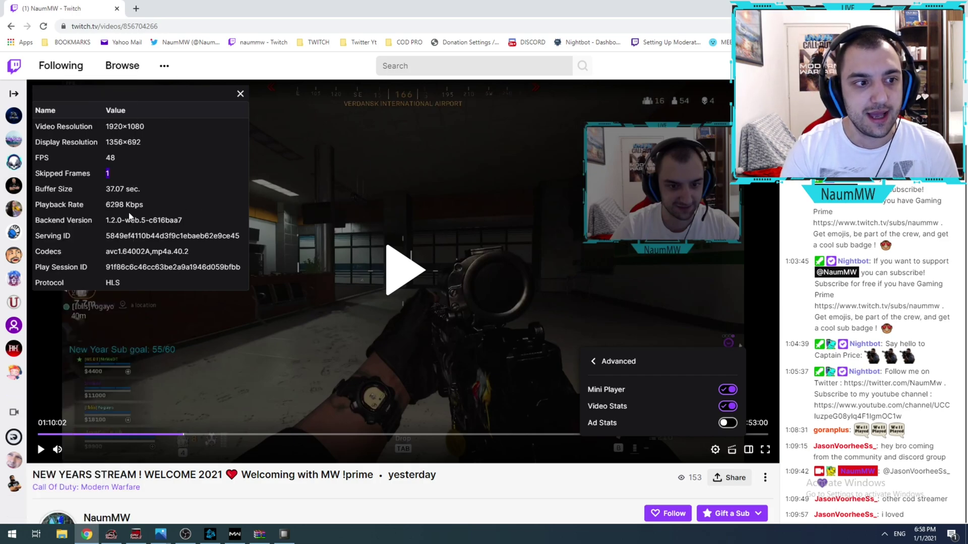
pyautogui.click(115, 177)
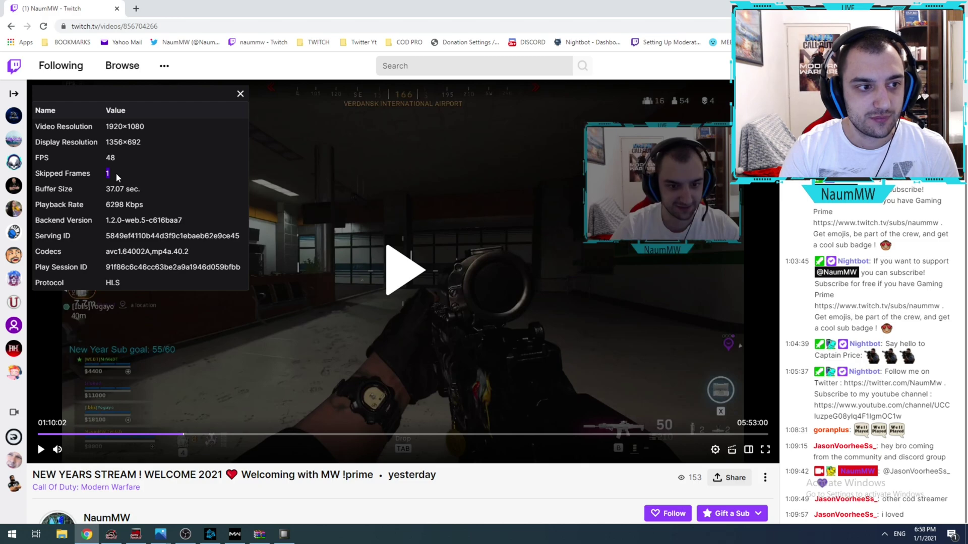
pyautogui.doubleClick(114, 173)
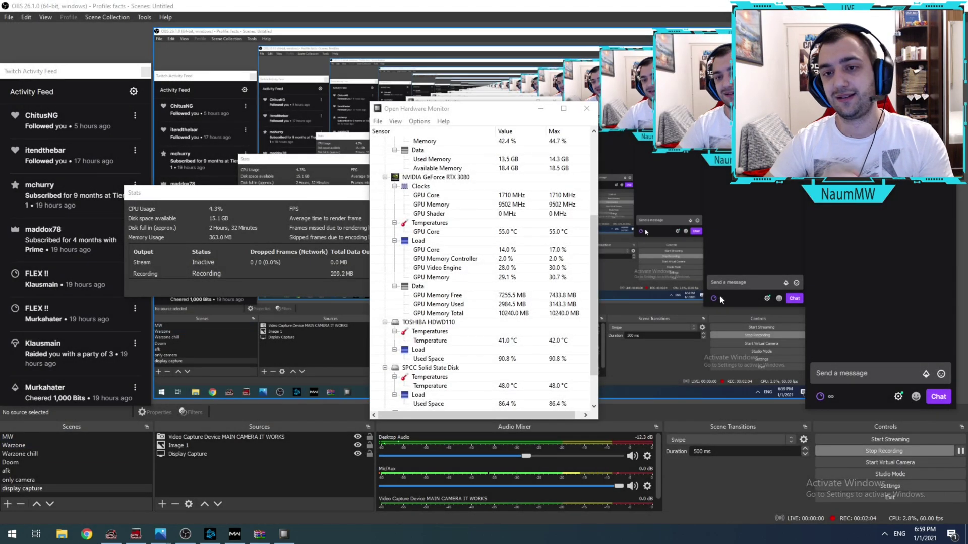
# Return to OBS Studio and review the Stats window, the Stream service, the streaming Output encoder and the Video resolution settings.
pyautogui.click(335, 253)
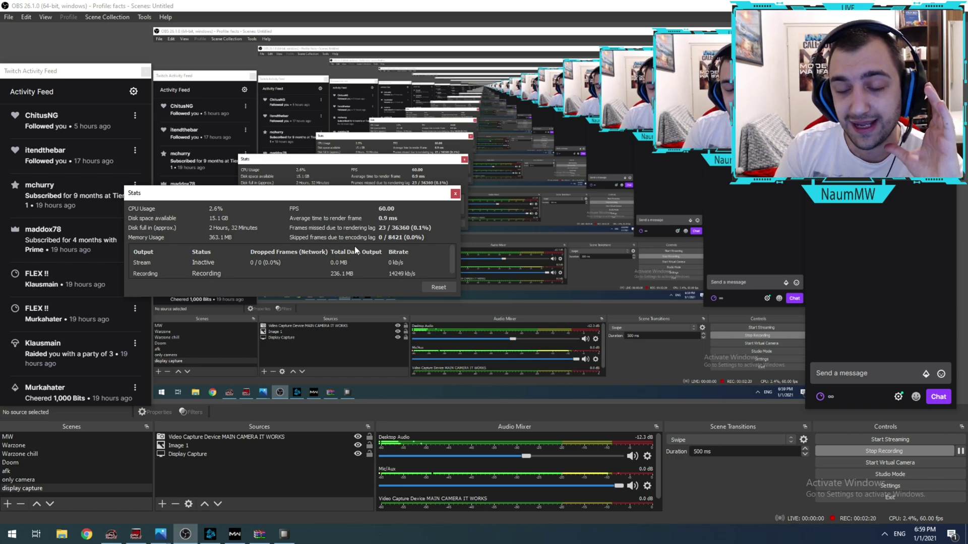
pyautogui.click(9, 18)
pyautogui.click(28, 54)
pyautogui.click(264, 133)
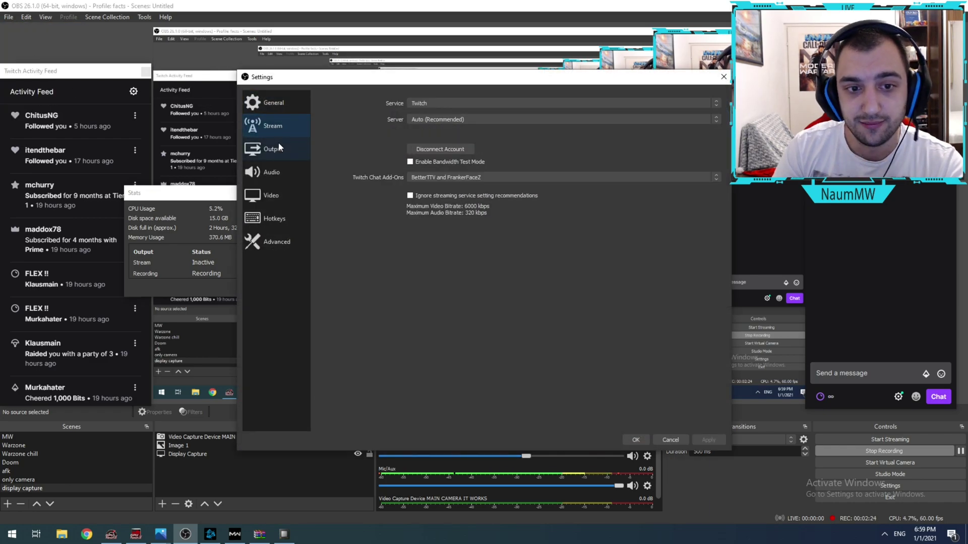
pyautogui.click(278, 145)
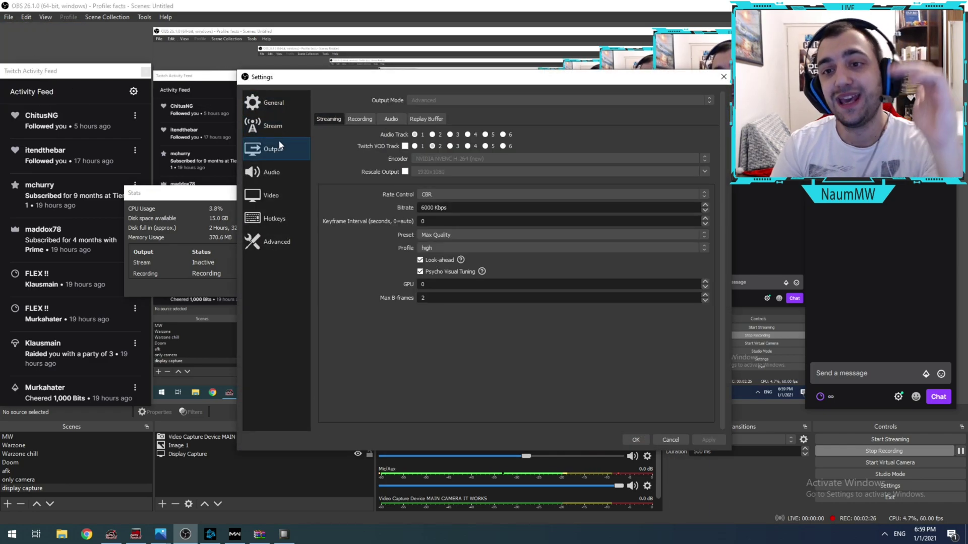
pyautogui.moveTo(459, 81); pyautogui.dragTo(398, 79)
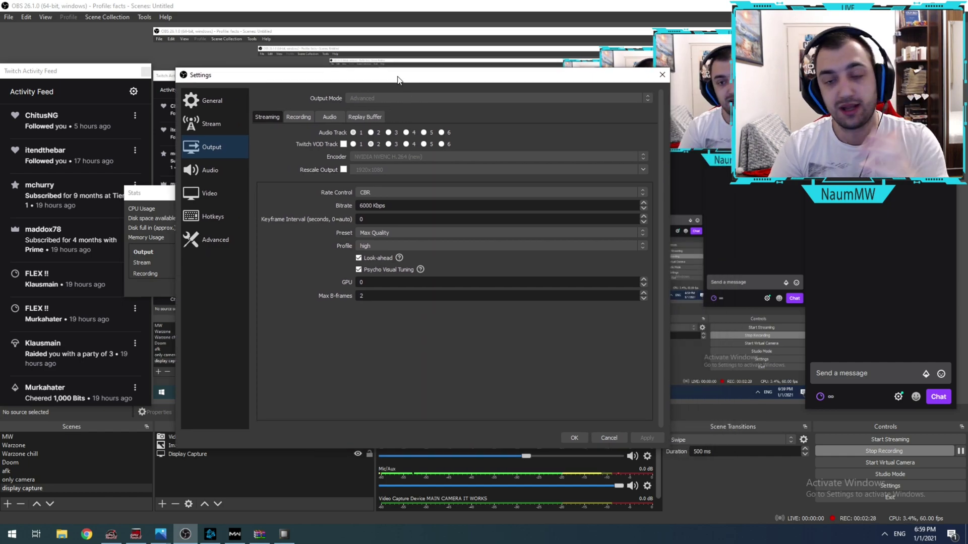
pyautogui.click(233, 195)
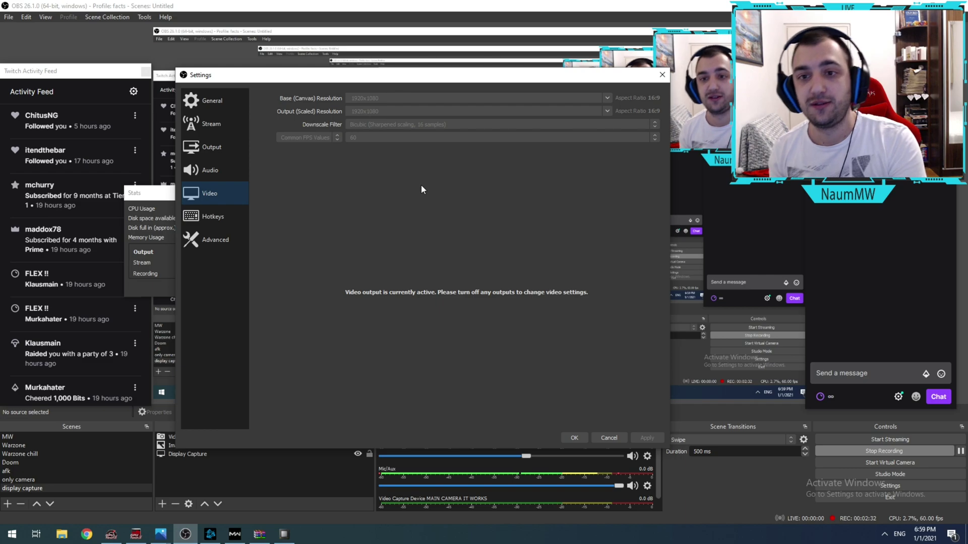